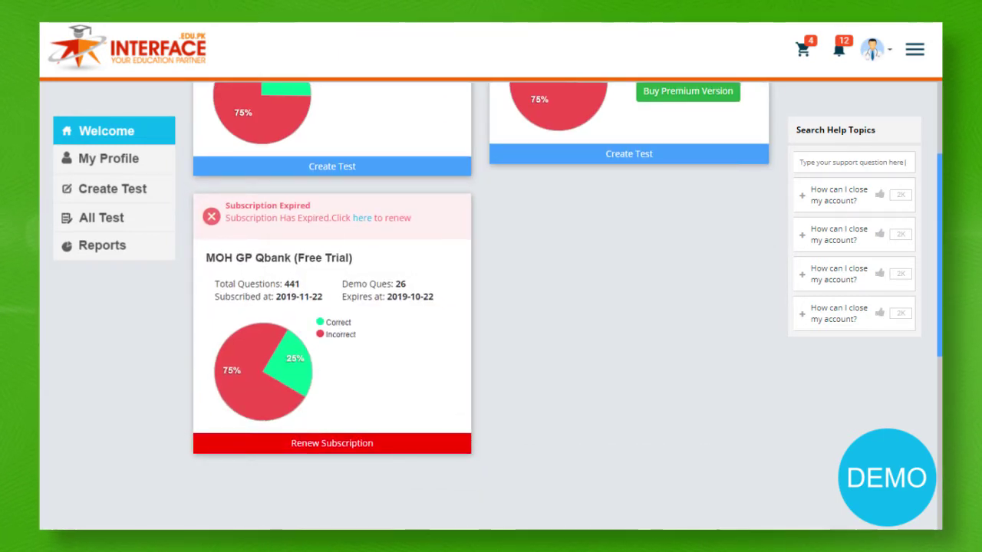
Step: View the MOH GP renewal plans, then start a new test from the DHA GP Qbank free trial
{"action": "left_click", "coordinate": [353, 453]}
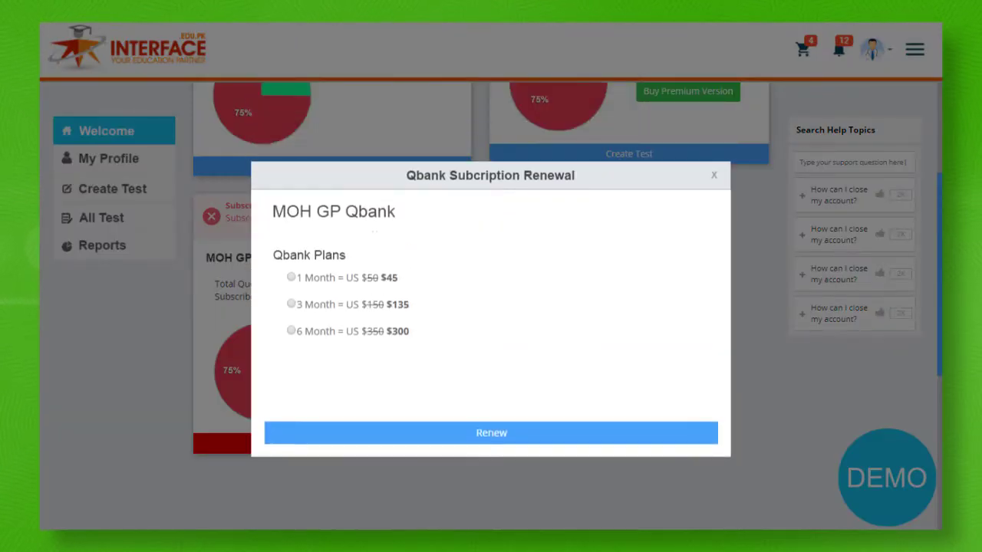
{"action": "left_click", "coordinate": [491, 435]}
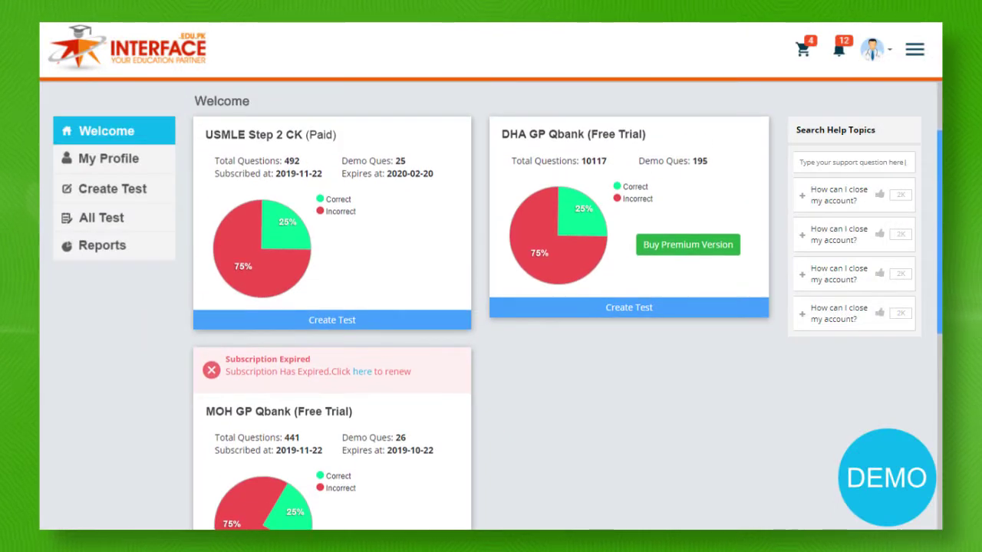
{"action": "left_click", "coordinate": [629, 307]}
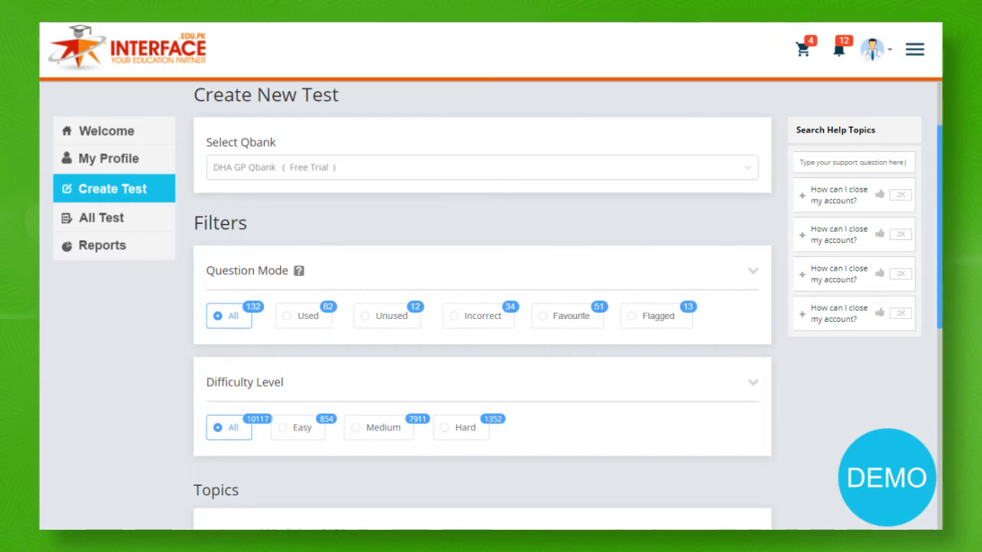
Step: Review the free-trial Topics and Advance Options, then return to the Welcome dashboard
{"action": "scroll", "coordinate": [482, 307], "scroll_direction": "down", "scroll_amount": 5}
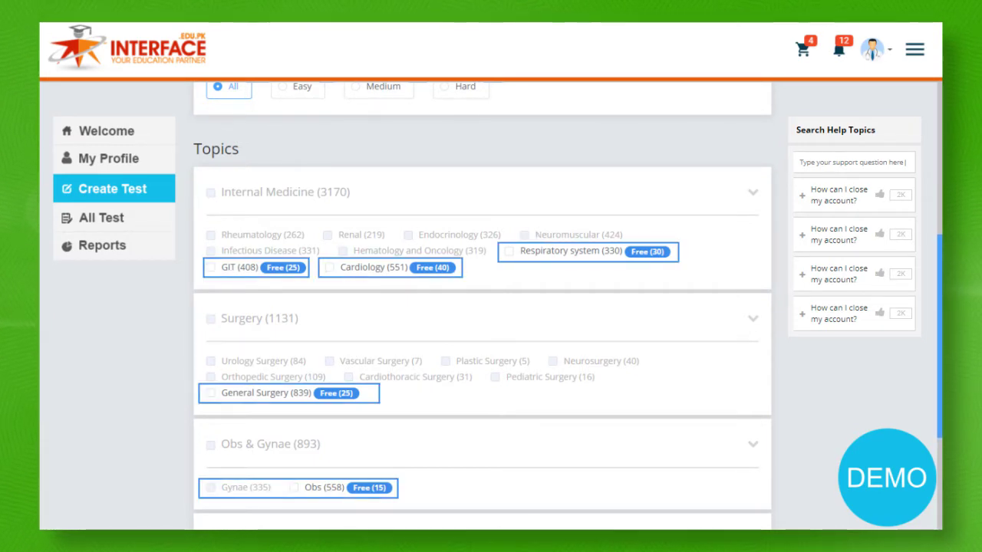
{"action": "scroll", "coordinate": [482, 307], "scroll_direction": "down", "scroll_amount": 2}
{"action": "scroll", "coordinate": [482, 307], "scroll_direction": "down", "scroll_amount": 3}
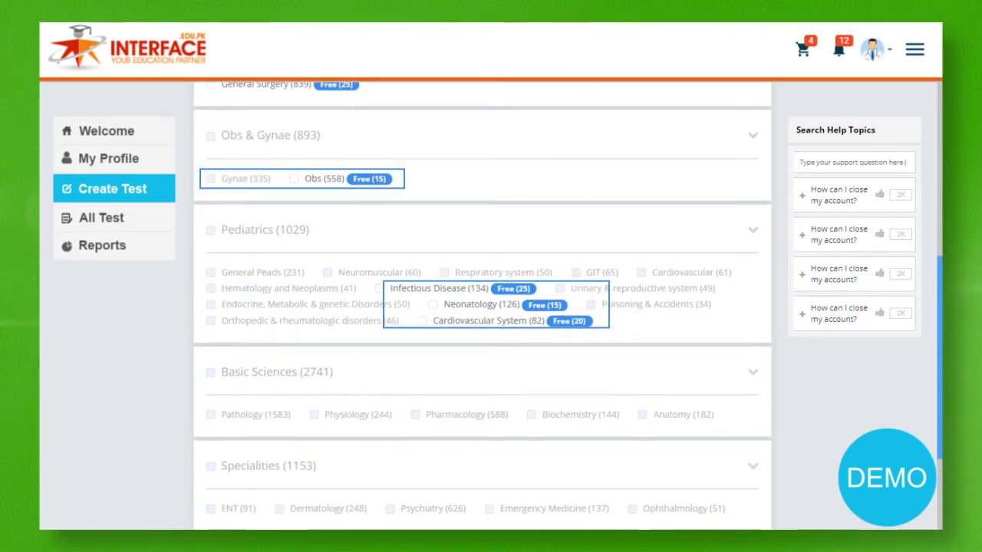
{"action": "scroll", "coordinate": [482, 307], "scroll_direction": "down", "scroll_amount": 7}
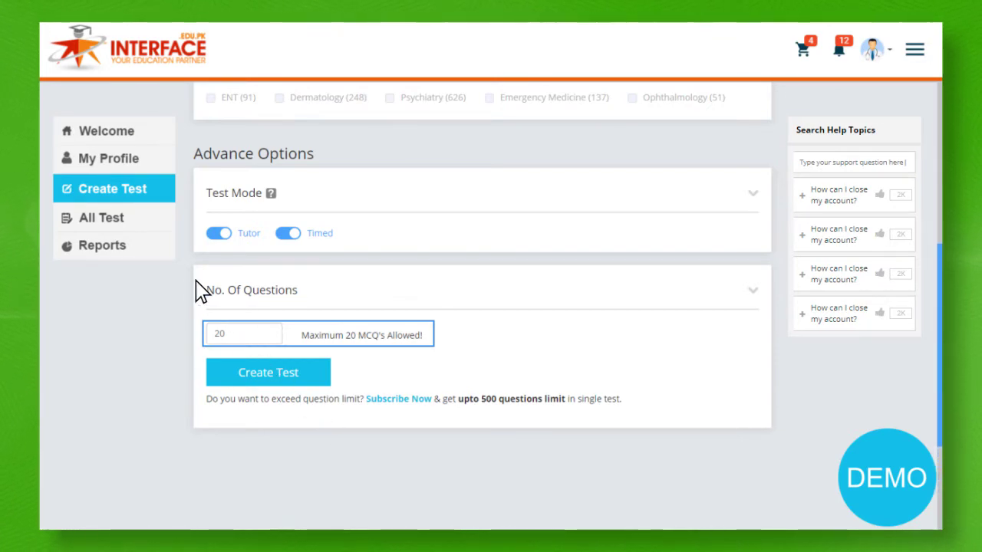
{"action": "left_click", "coordinate": [105, 189]}
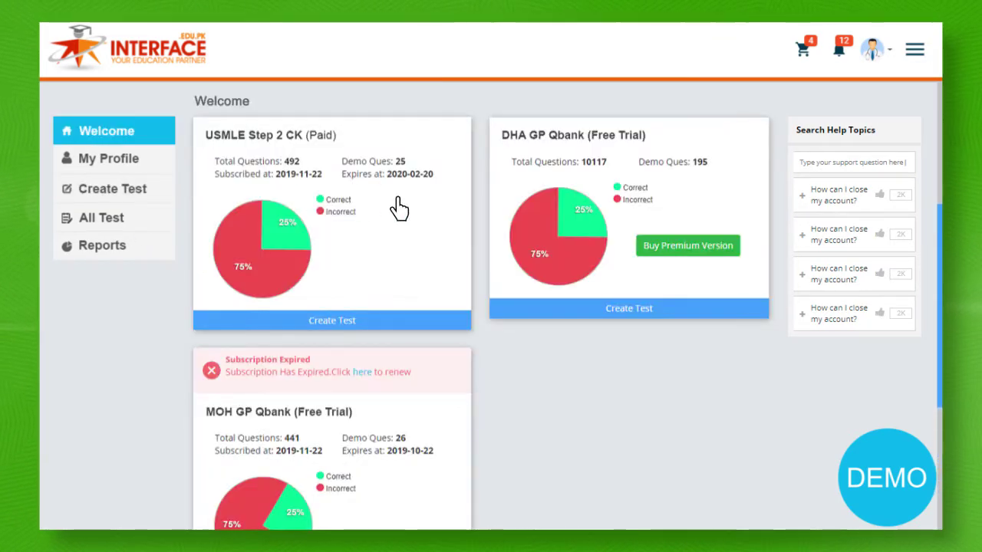
Step: Buy premium DHA GP Qbank and enter 500 questions on its new-test form
{"action": "left_click", "coordinate": [691, 247]}
{"action": "left_click", "coordinate": [506, 434]}
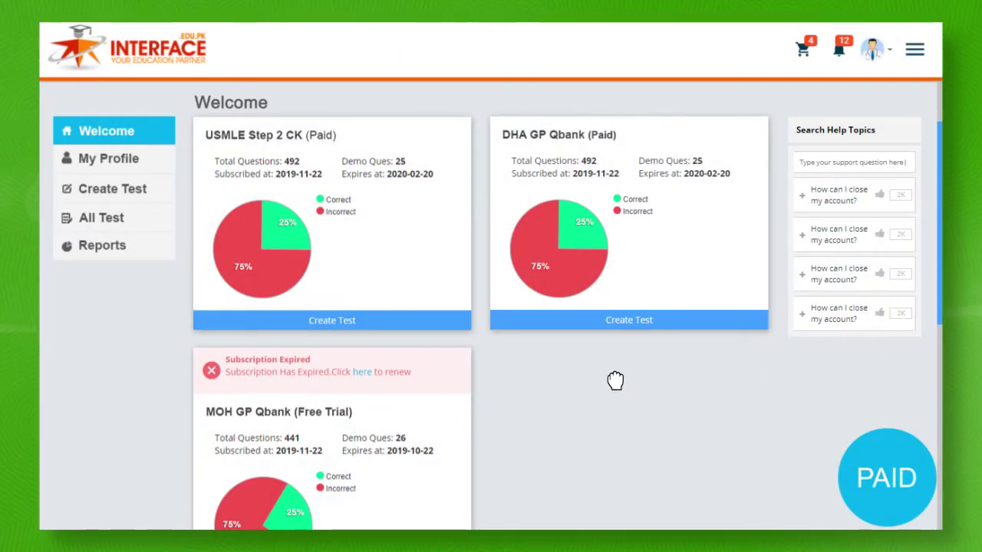
{"action": "left_click", "coordinate": [629, 320]}
{"action": "scroll", "coordinate": [480, 322], "scroll_direction": "down", "scroll_amount": 5}
{"action": "scroll", "coordinate": [480, 307], "scroll_direction": "down", "scroll_amount": 5}
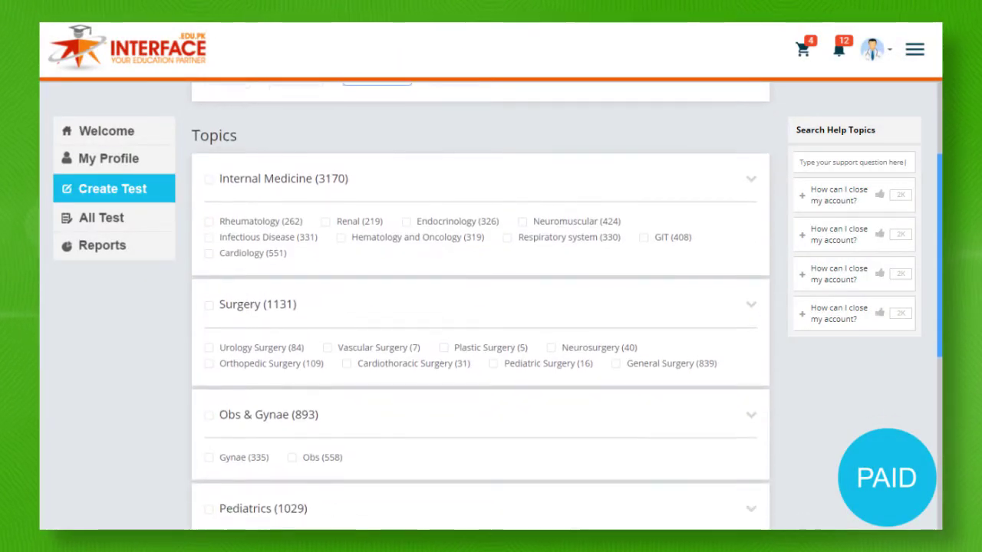
{"action": "scroll", "coordinate": [480, 307], "scroll_direction": "down", "scroll_amount": 3}
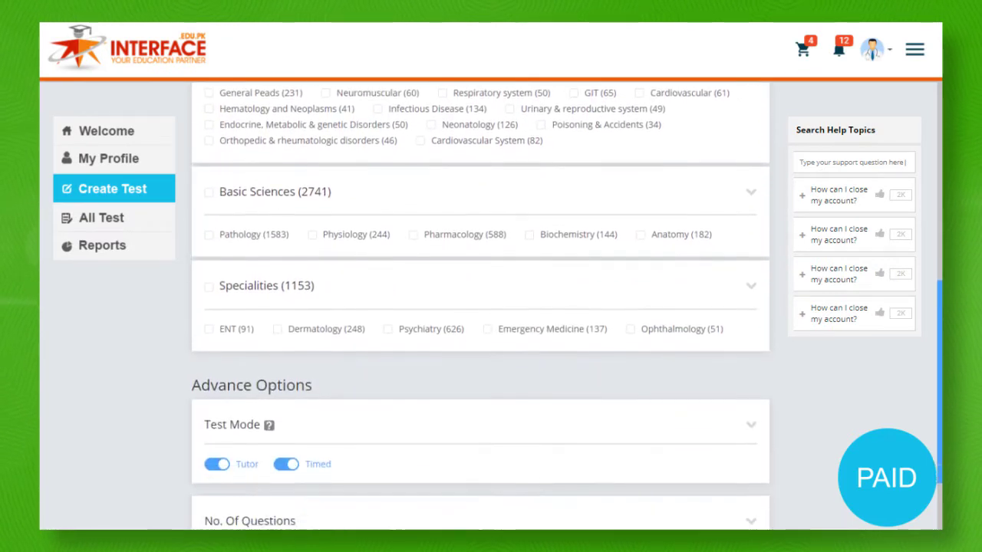
{"action": "triple_click", "coordinate": [241, 442]}
{"action": "type", "text": "500"}
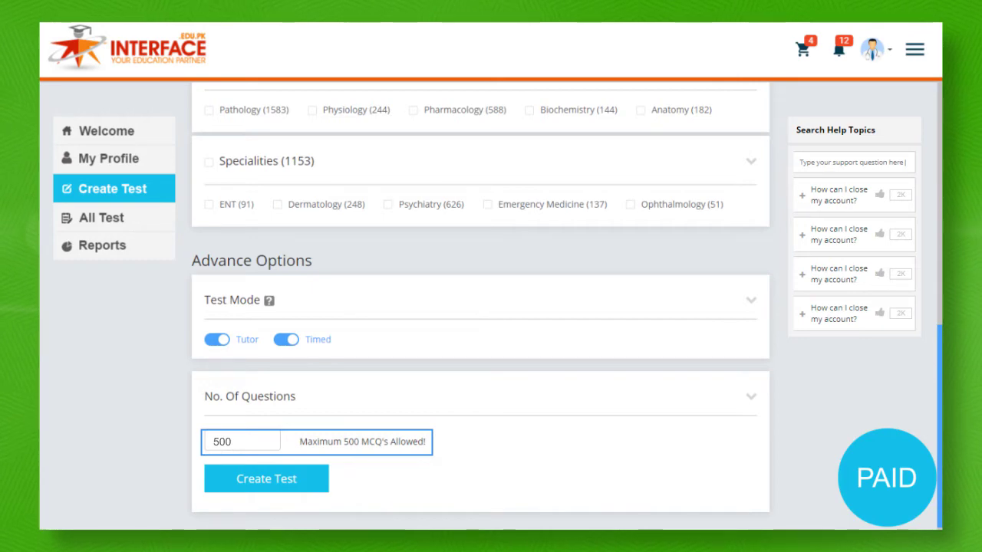
{"action": "scroll", "coordinate": [480, 307], "scroll_direction": "up", "scroll_amount": 10}
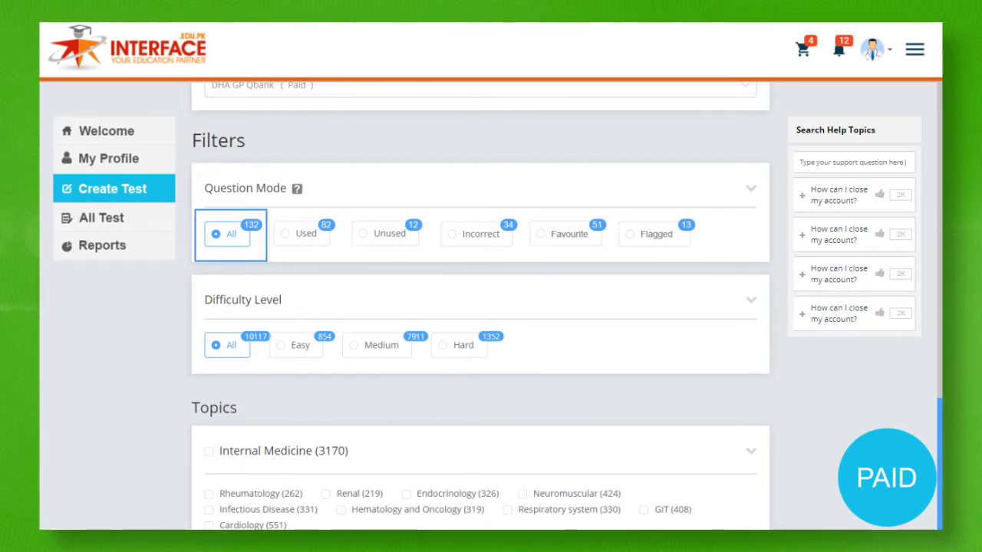
Step: Choose Unused questions at Medium difficulty and select every Internal Medicine subtopic, including Rheumatology
{"action": "left_click", "coordinate": [370, 244]}
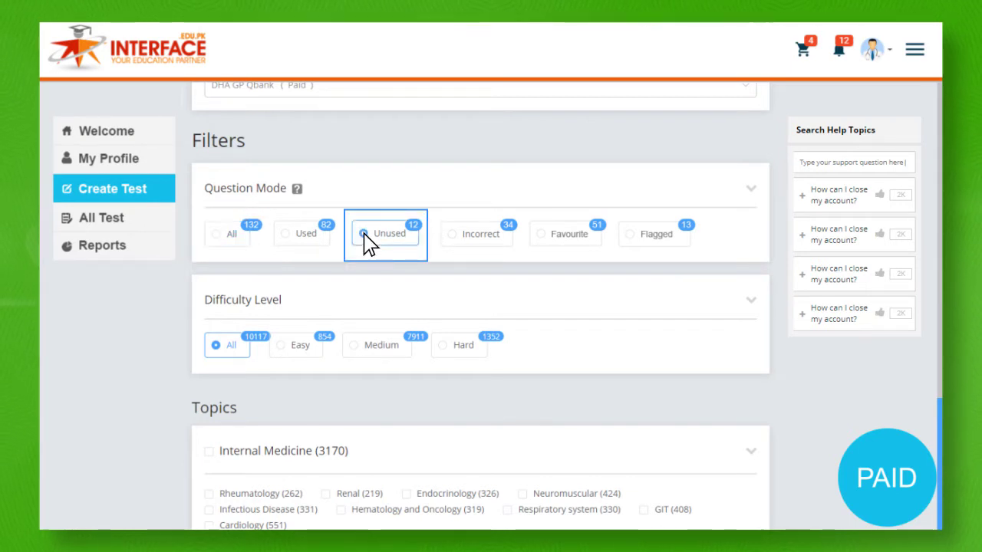
{"action": "mouse_move", "coordinate": [299, 191]}
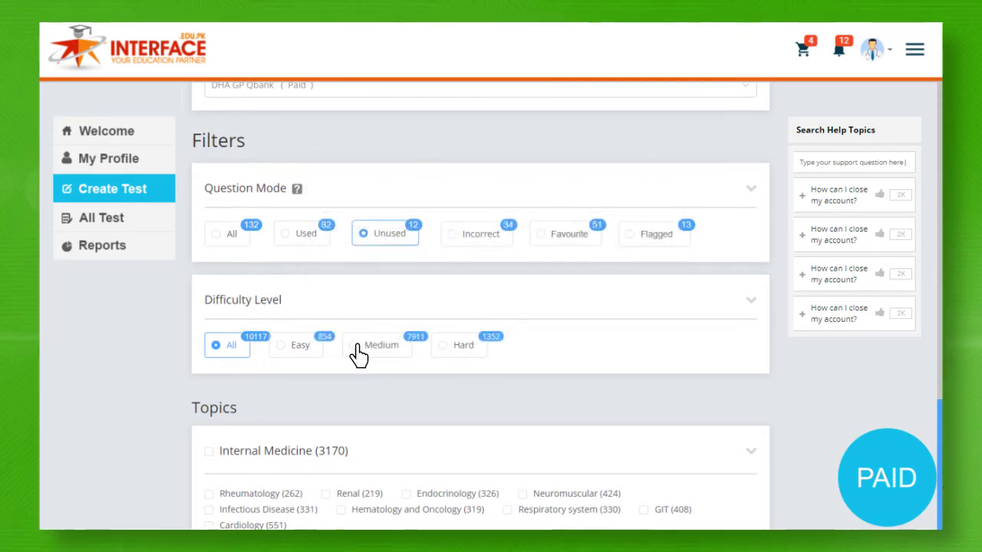
{"action": "left_click", "coordinate": [359, 353]}
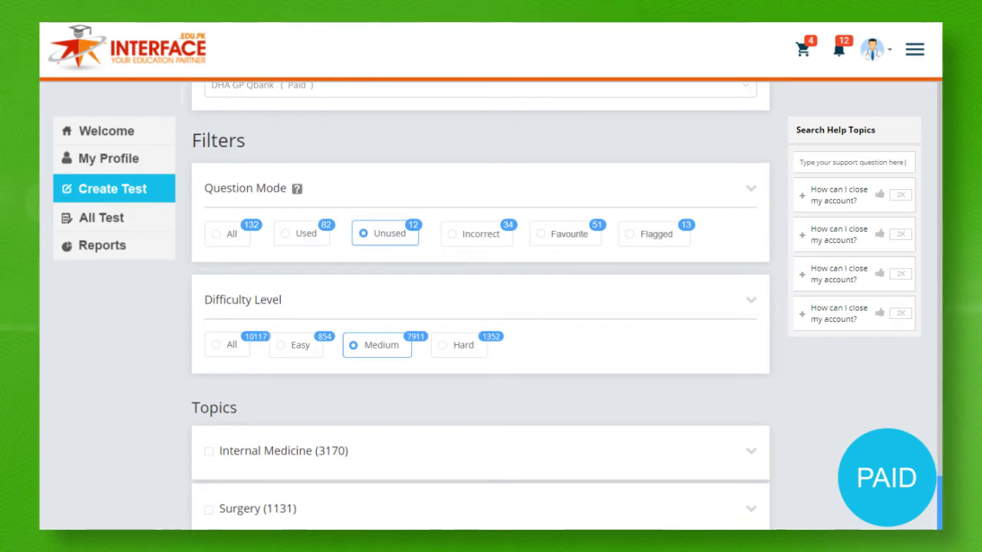
{"action": "scroll", "coordinate": [480, 307], "scroll_direction": "down", "scroll_amount": 3}
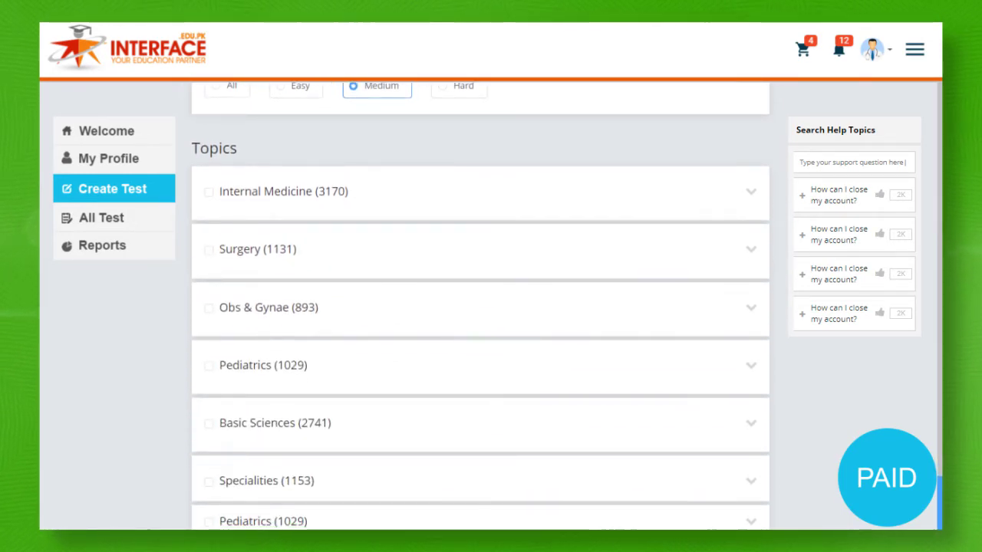
{"action": "left_click", "coordinate": [750, 201]}
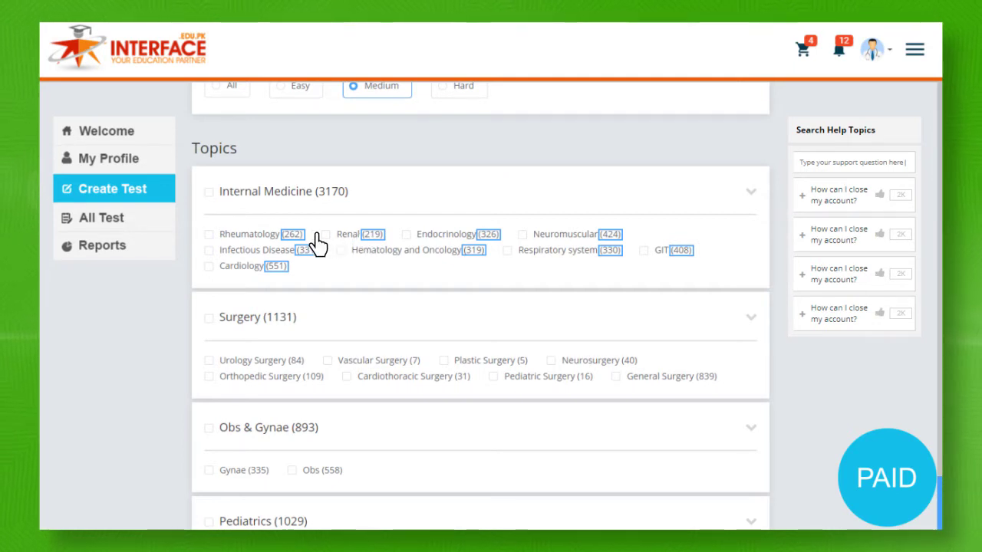
{"action": "left_click", "coordinate": [210, 233]}
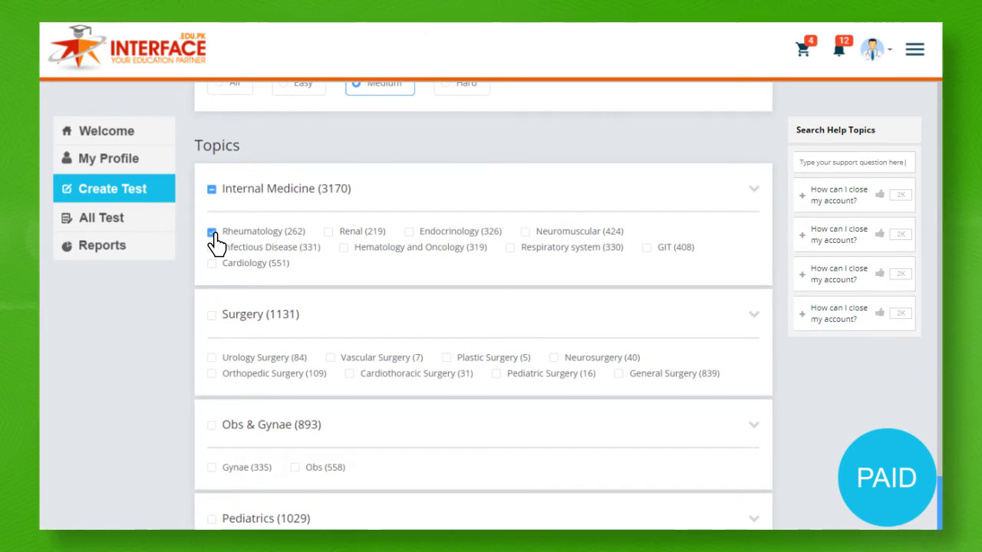
{"action": "left_click", "coordinate": [212, 191]}
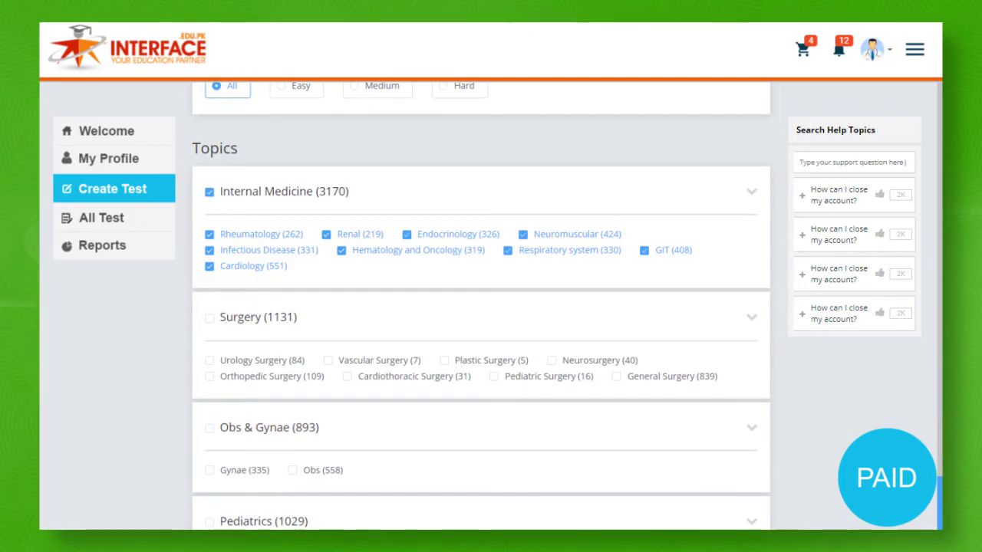
{"action": "scroll", "coordinate": [482, 307], "scroll_direction": "down", "scroll_amount": 15}
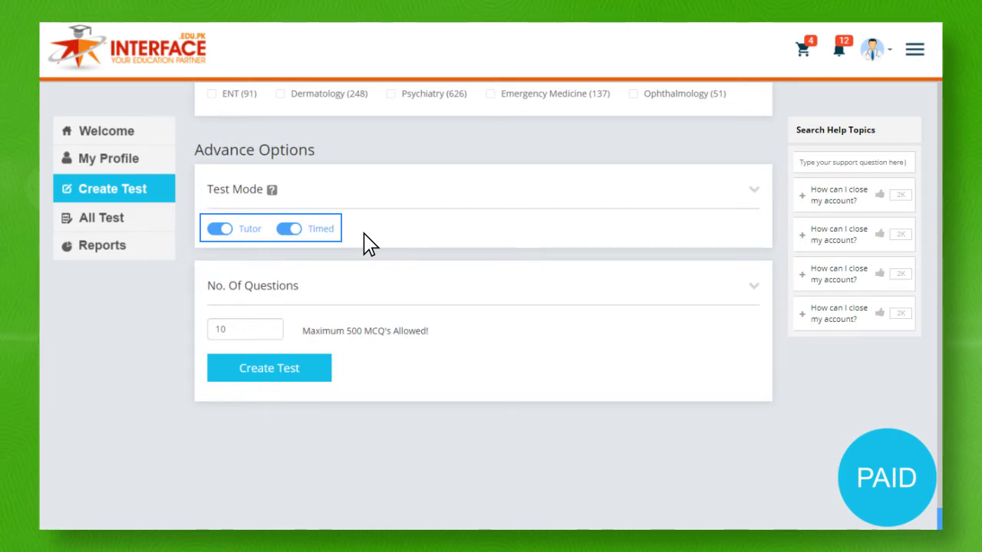
Step: Check the Test Mode help, request a 500-question test, and dismiss the insufficient-questions error
{"action": "left_click", "coordinate": [272, 189]}
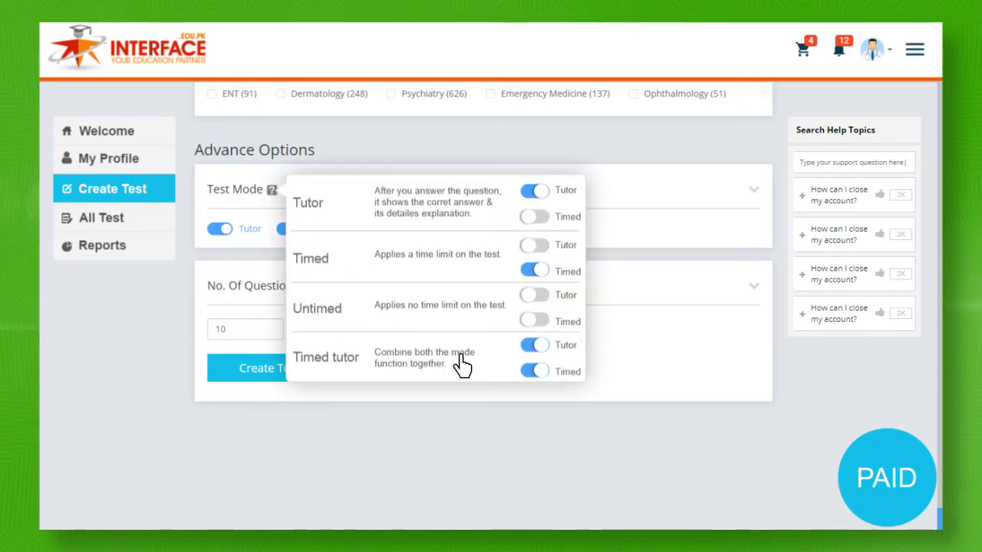
{"action": "left_click", "coordinate": [273, 192]}
{"action": "left_click", "coordinate": [247, 331]}
{"action": "key", "text": "BackSpace"}
{"action": "key", "text": "BackSpace"}
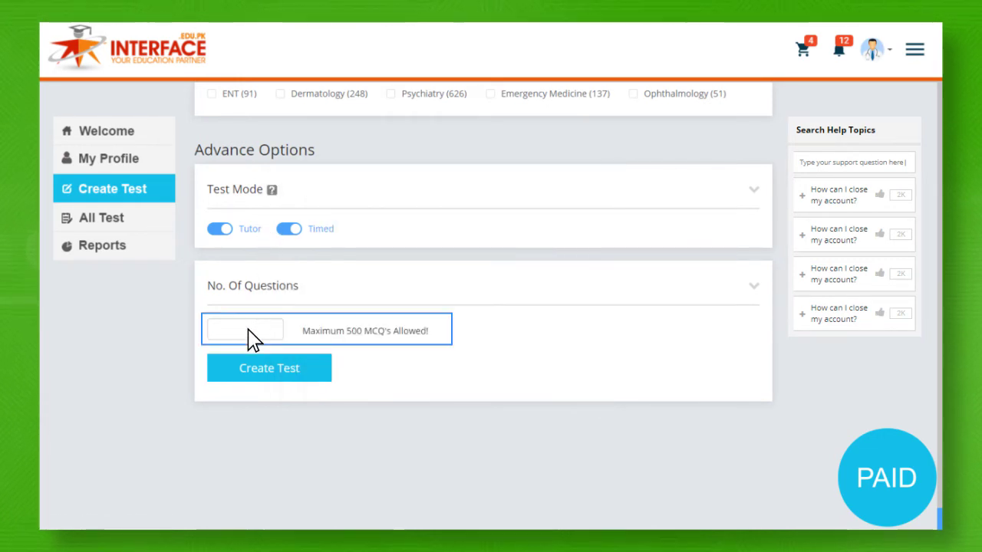
{"action": "type", "text": "500"}
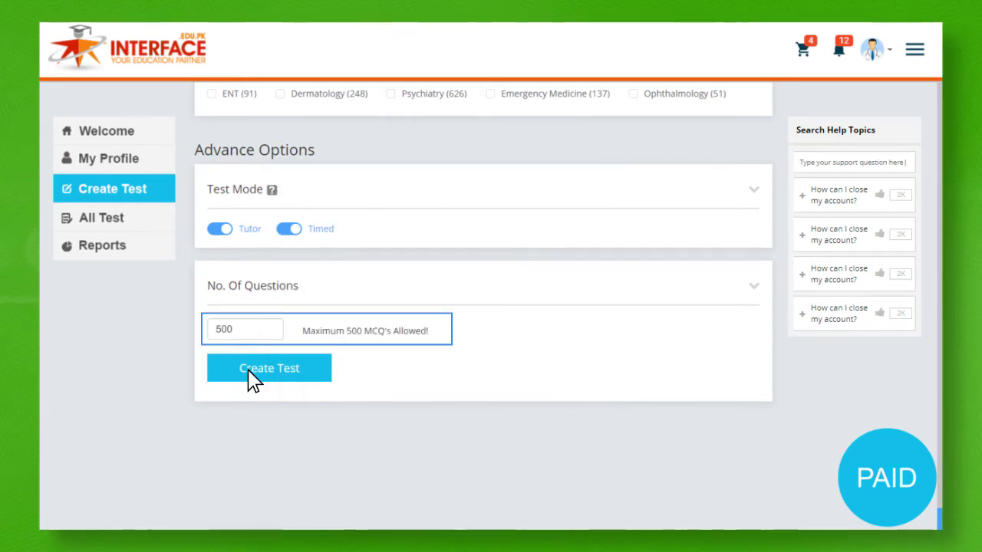
{"action": "left_click", "coordinate": [248, 374]}
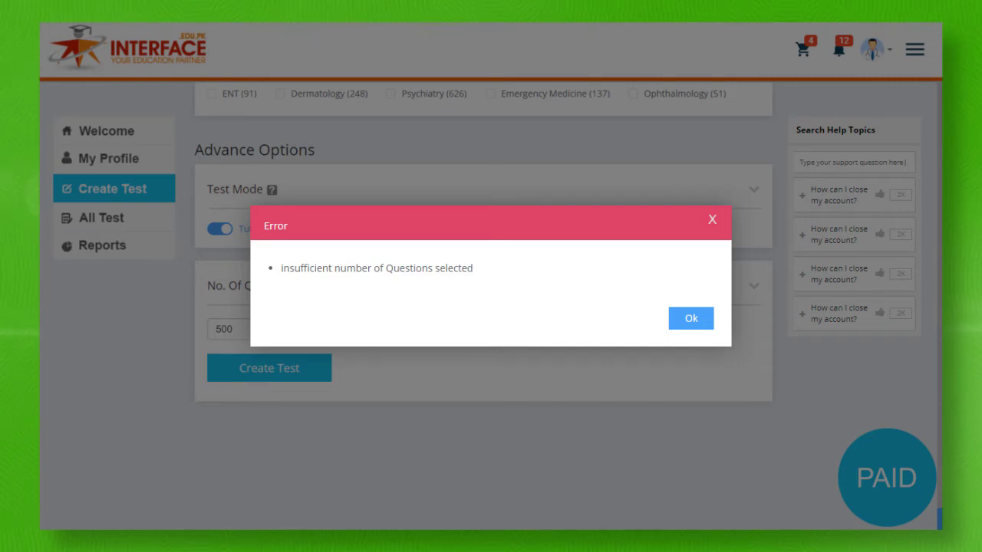
{"action": "left_click", "coordinate": [690, 319]}
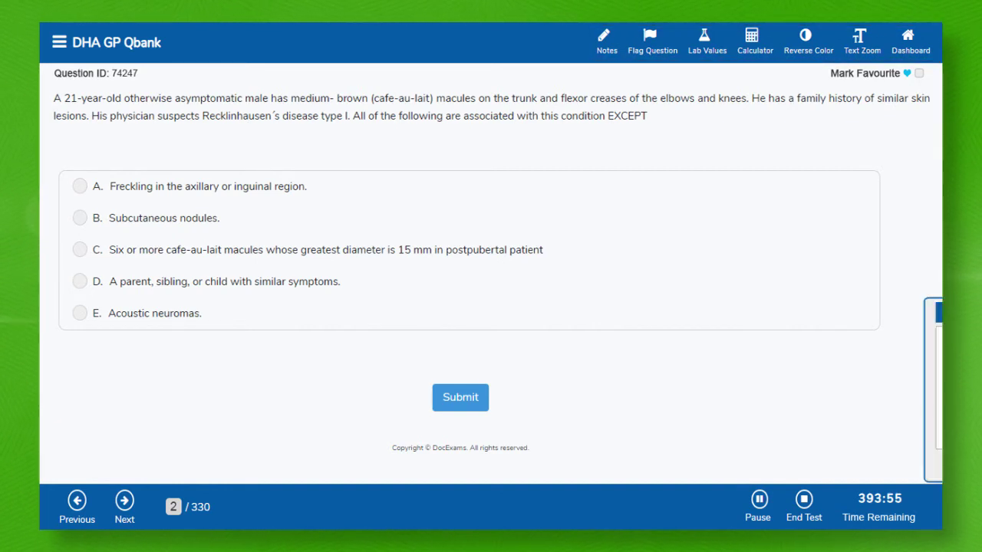
Step: Save a note on question 2, mark it as a favourite, and pause the test
{"action": "type", "text": "note"}
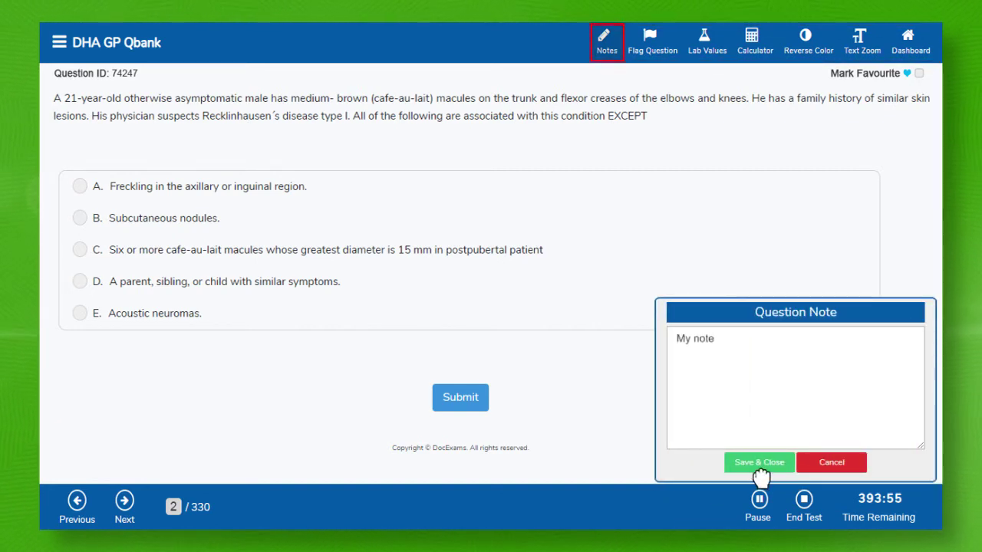
{"action": "left_click", "coordinate": [759, 463]}
{"action": "left_click", "coordinate": [60, 46]}
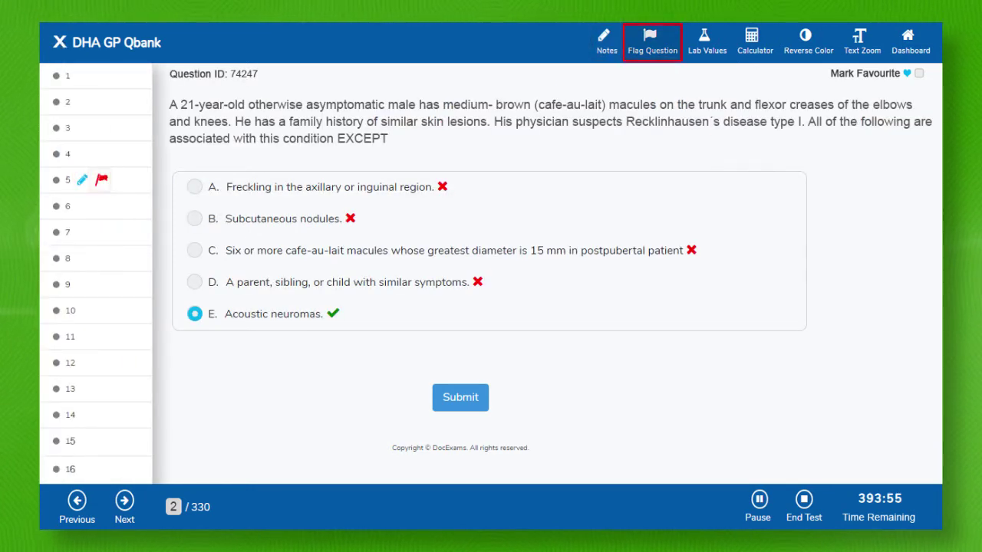
{"action": "left_click", "coordinate": [919, 73]}
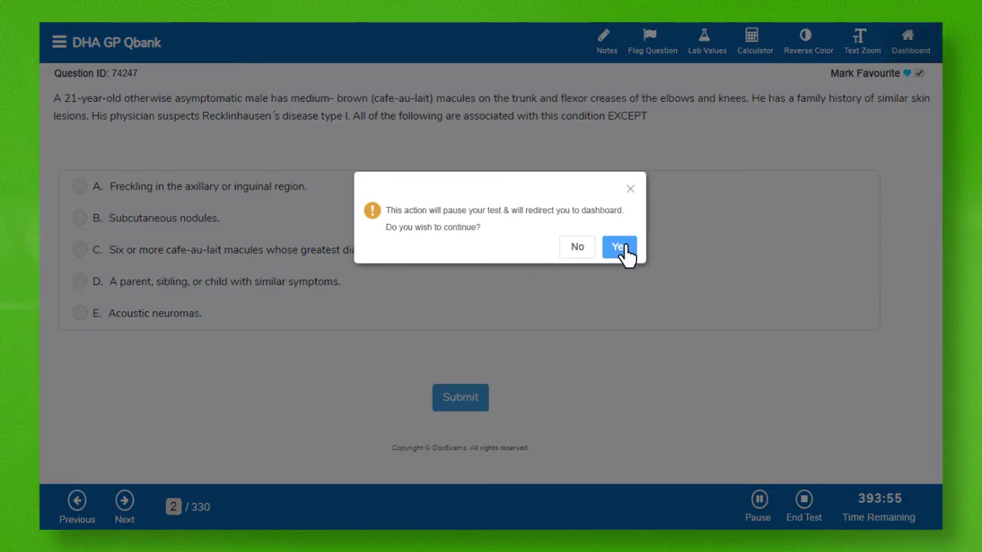
{"action": "left_click", "coordinate": [621, 247]}
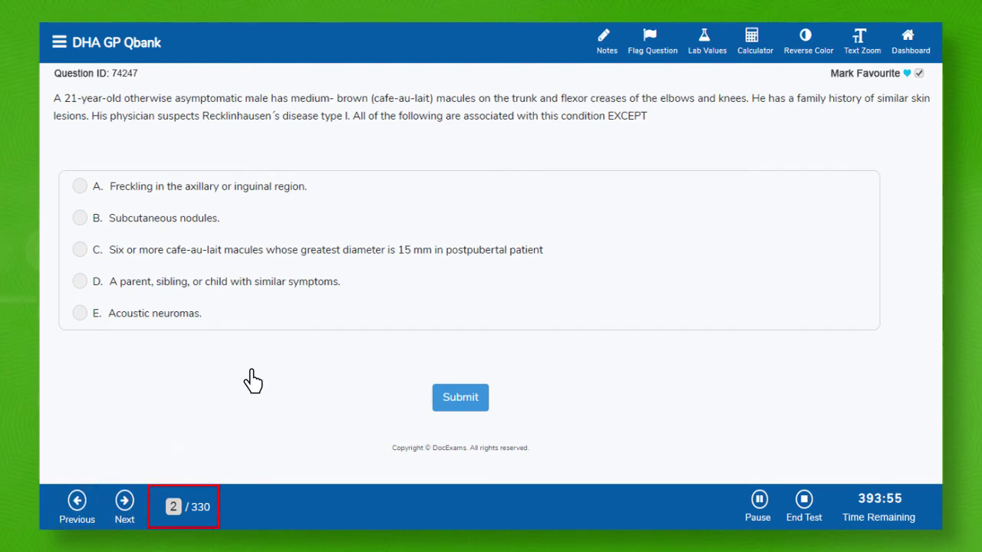
Step: Show the numbered question list with its answered, flagged and favourite markers
{"action": "left_click", "coordinate": [60, 43]}
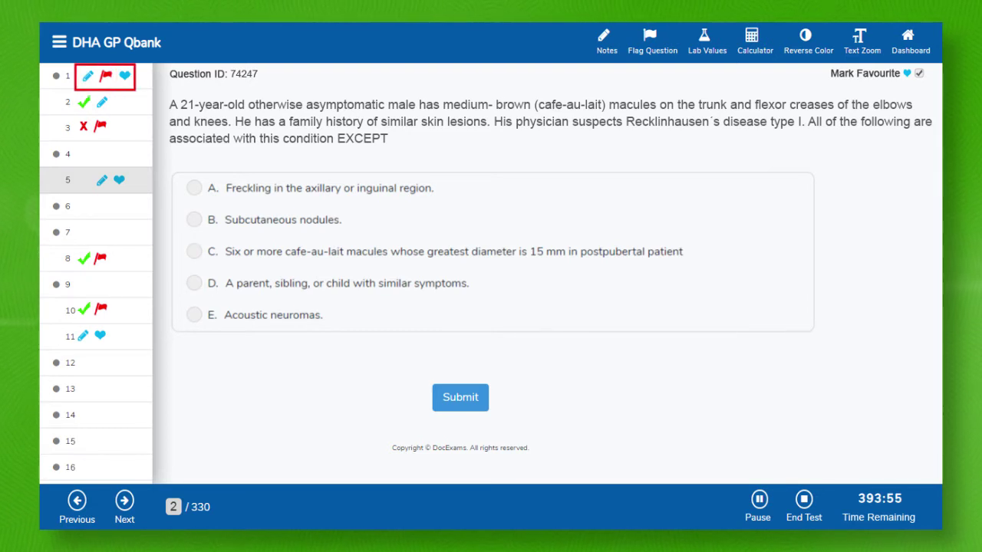
{"action": "left_click", "coordinate": [760, 502]}
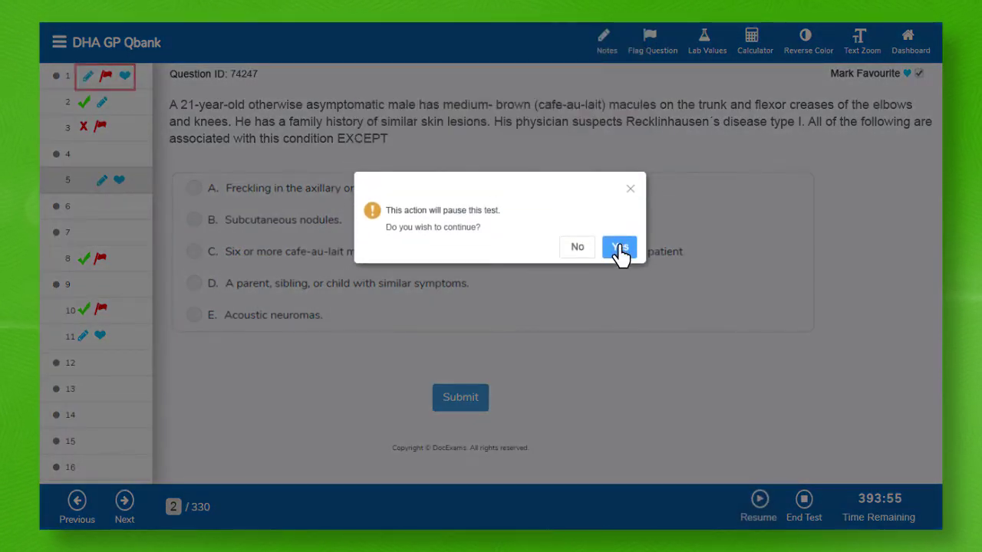
{"action": "left_click", "coordinate": [620, 249]}
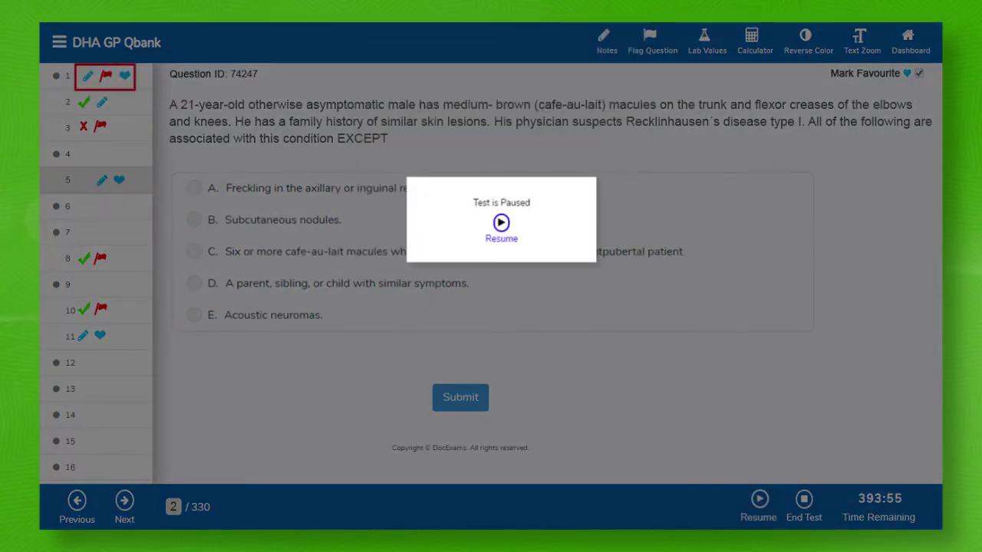
{"action": "left_click", "coordinate": [501, 223]}
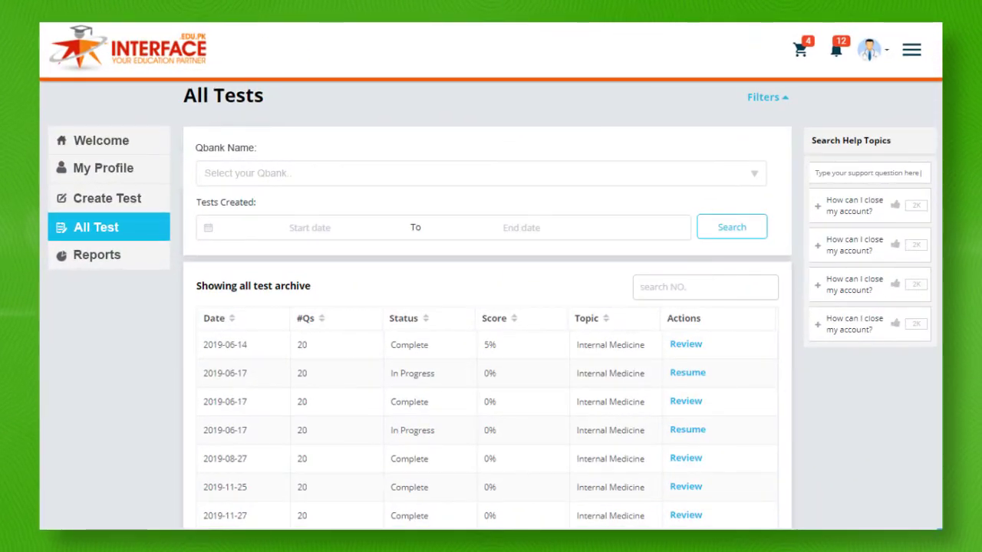
{"action": "left_click", "coordinate": [687, 373]}
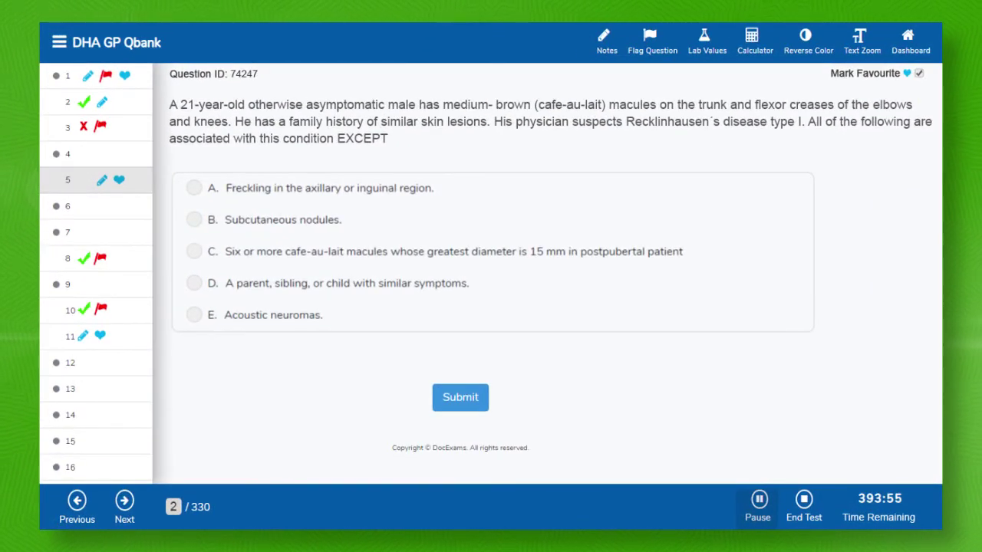
{"action": "left_click", "coordinate": [802, 515]}
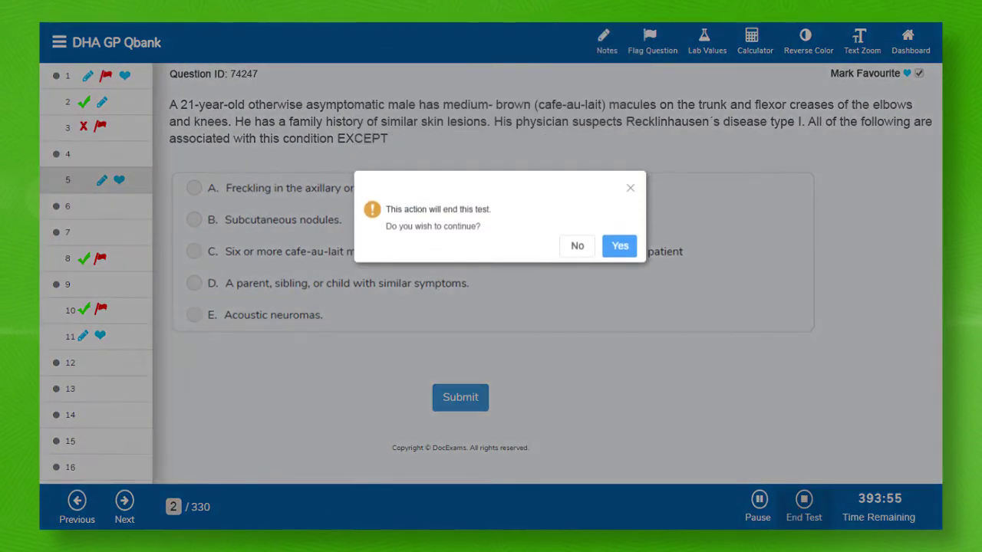
{"action": "left_click", "coordinate": [618, 247]}
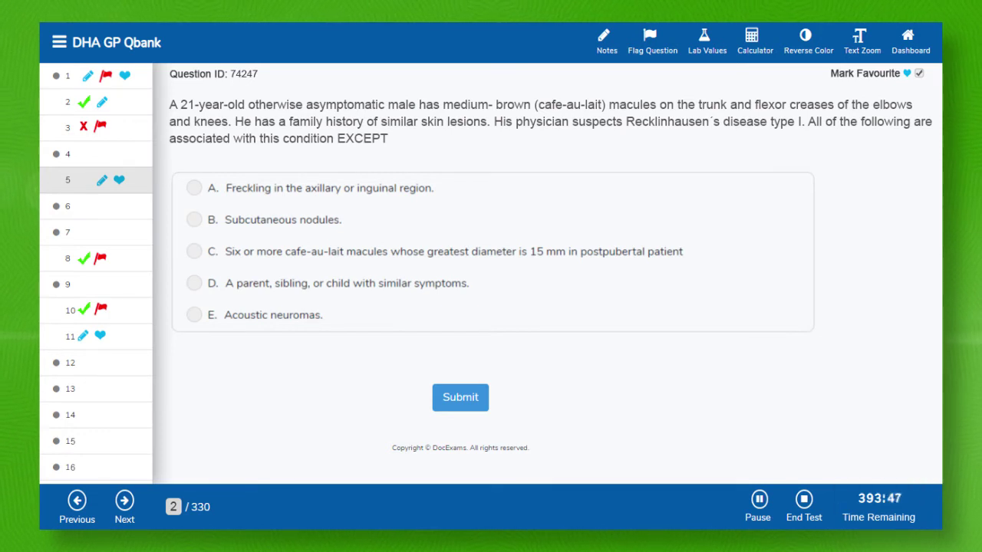
Step: Answer question 5 with Acoustic neuromas and question 11 with Abdominal thrusts, submitting each
{"action": "left_click", "coordinate": [195, 316]}
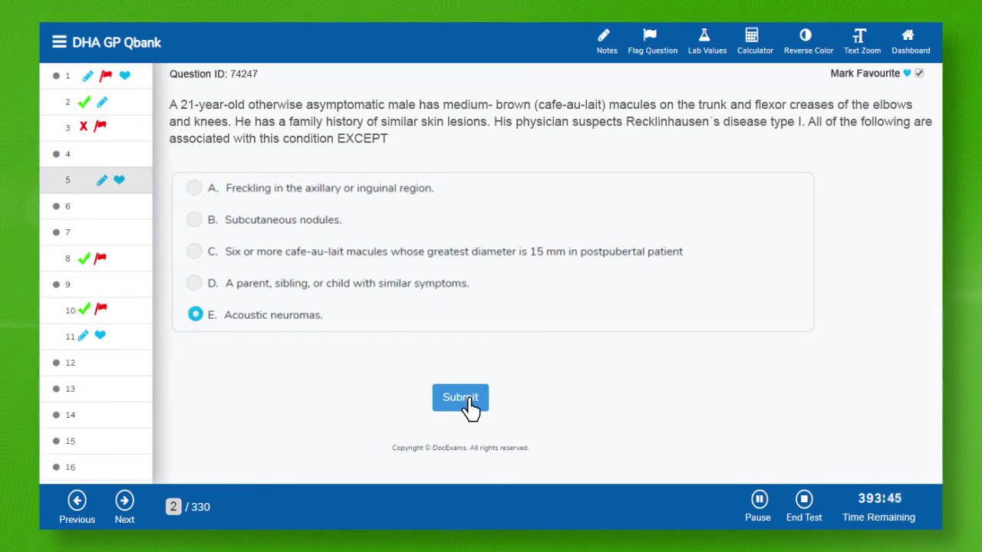
{"action": "left_click", "coordinate": [460, 398]}
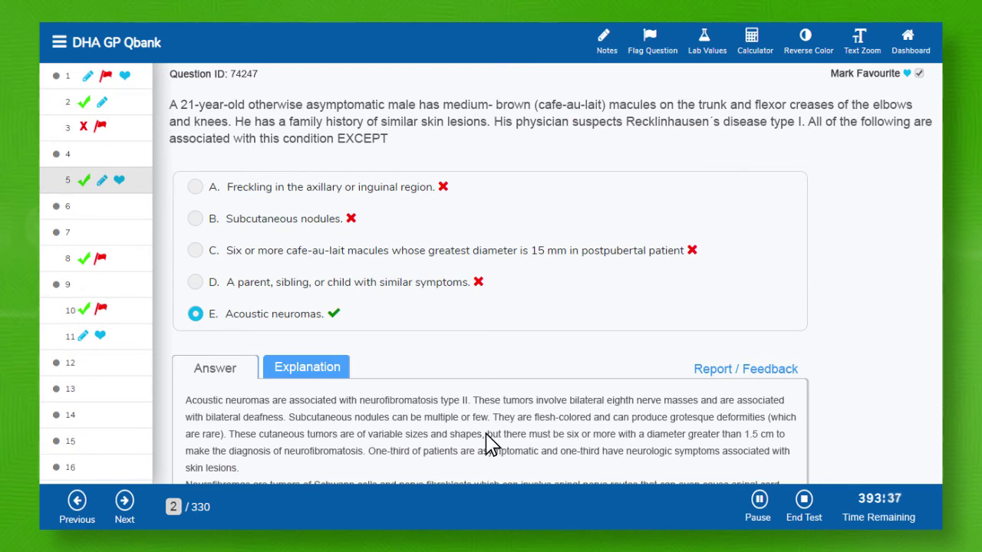
{"action": "left_click", "coordinate": [77, 338]}
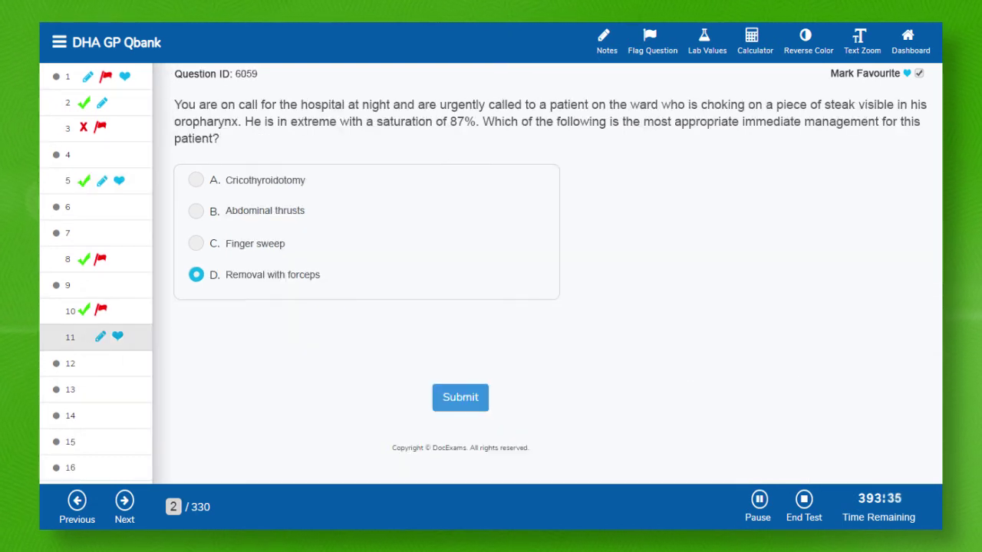
{"action": "left_click", "coordinate": [196, 211]}
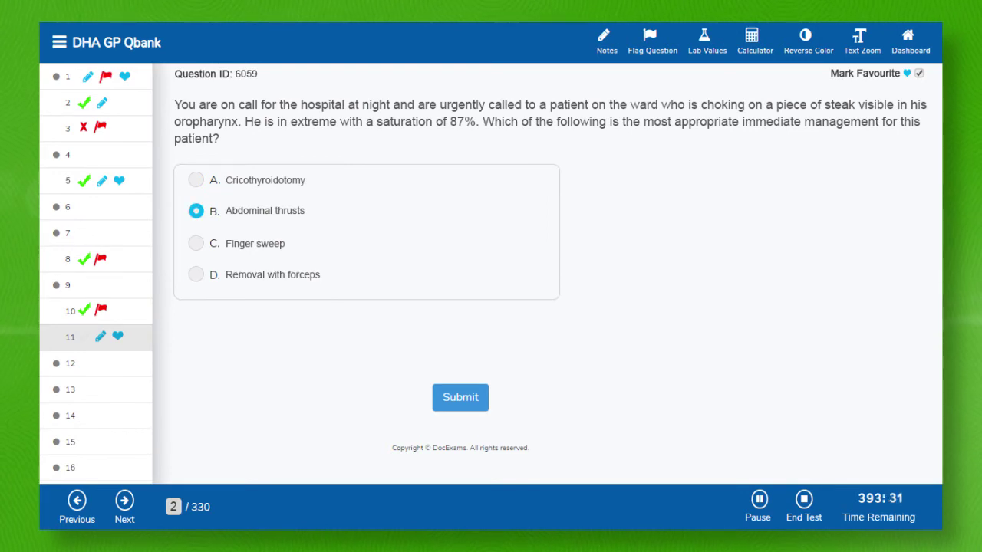
{"action": "left_click", "coordinate": [470, 407]}
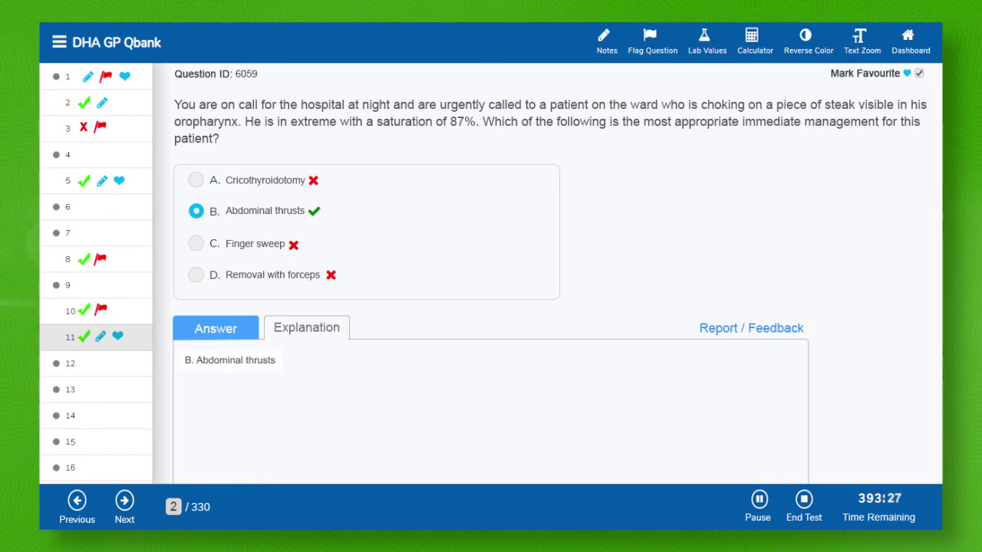
Step: Read the explanations for questions 11 and 5, then move on to question 6
{"action": "left_click", "coordinate": [302, 330]}
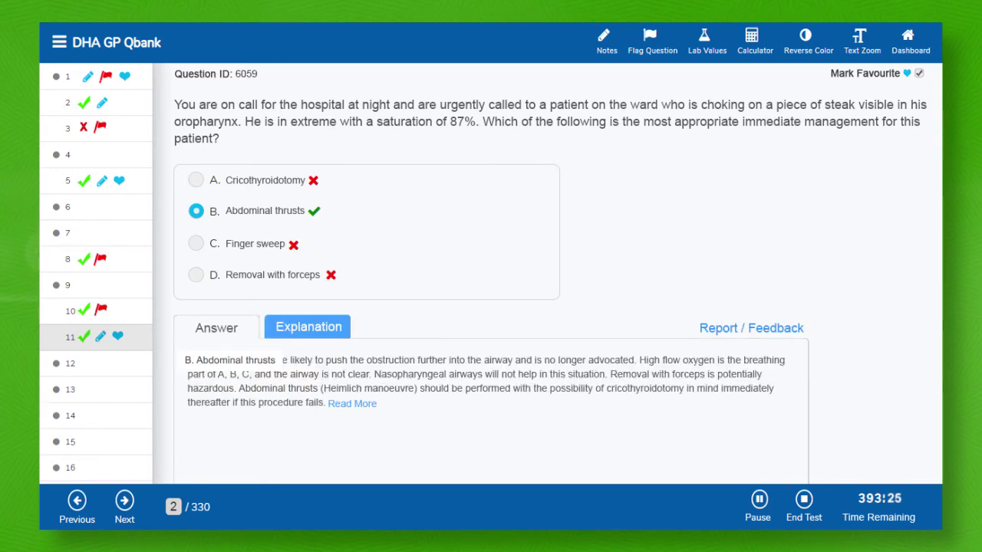
{"action": "left_click", "coordinate": [77, 181]}
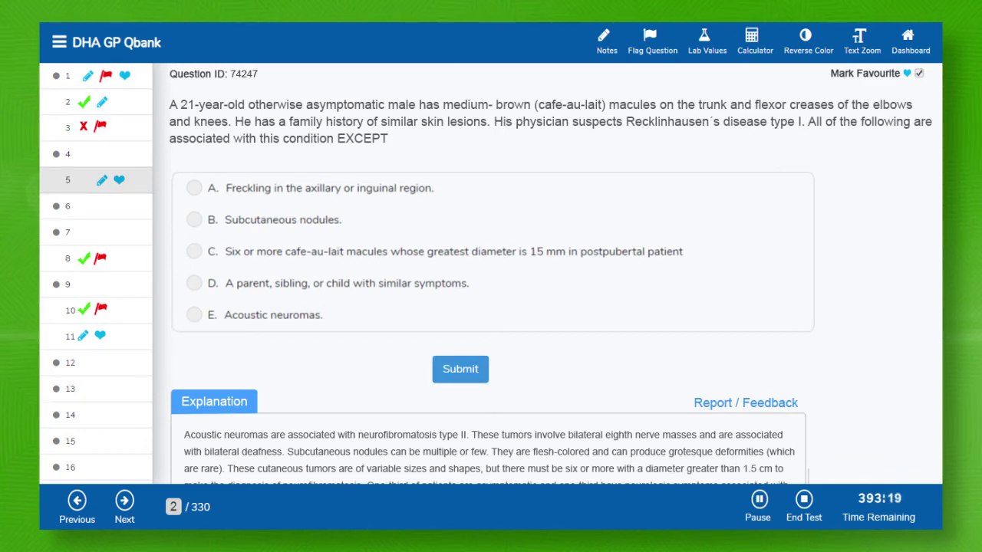
{"action": "scroll", "coordinate": [491, 307], "scroll_direction": "down", "scroll_amount": 2}
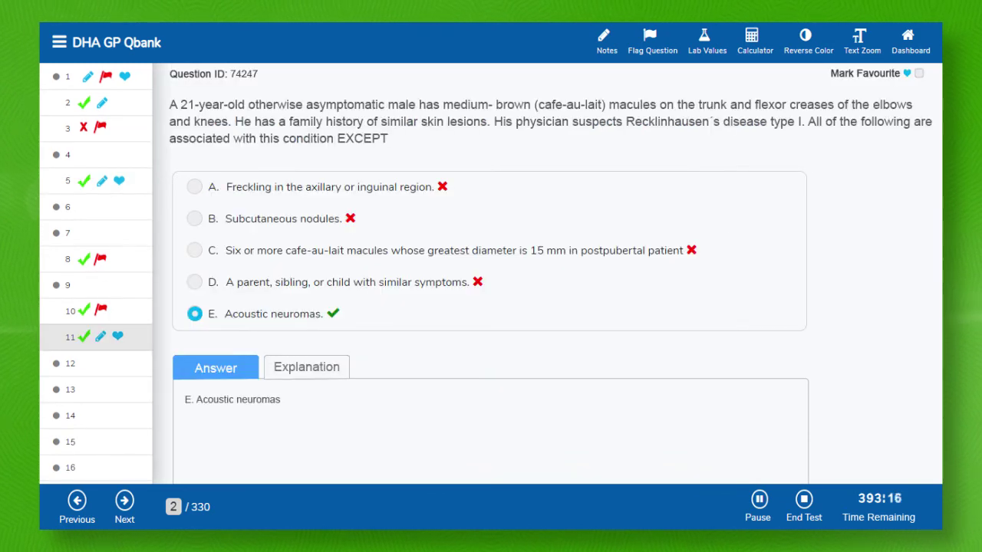
{"action": "left_click", "coordinate": [302, 366]}
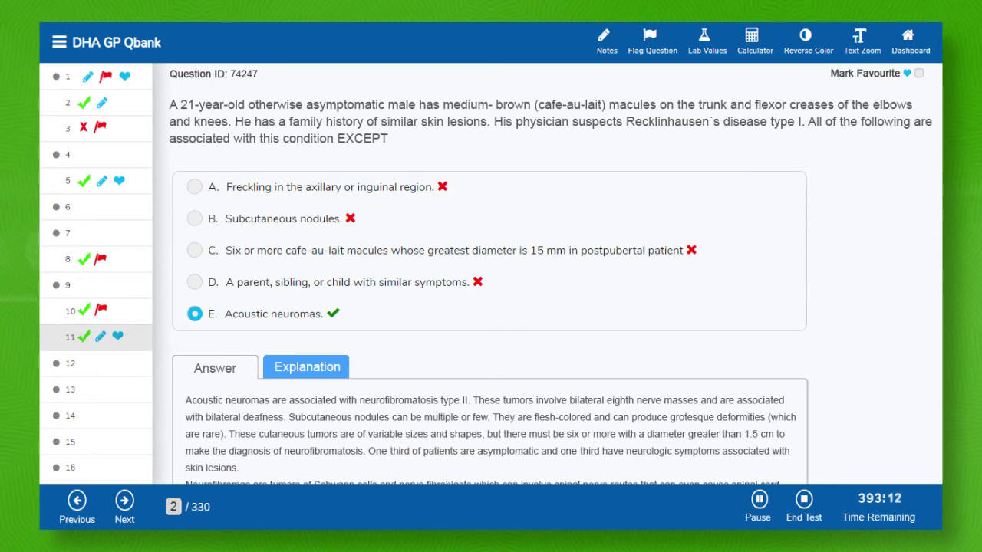
{"action": "left_click", "coordinate": [77, 211]}
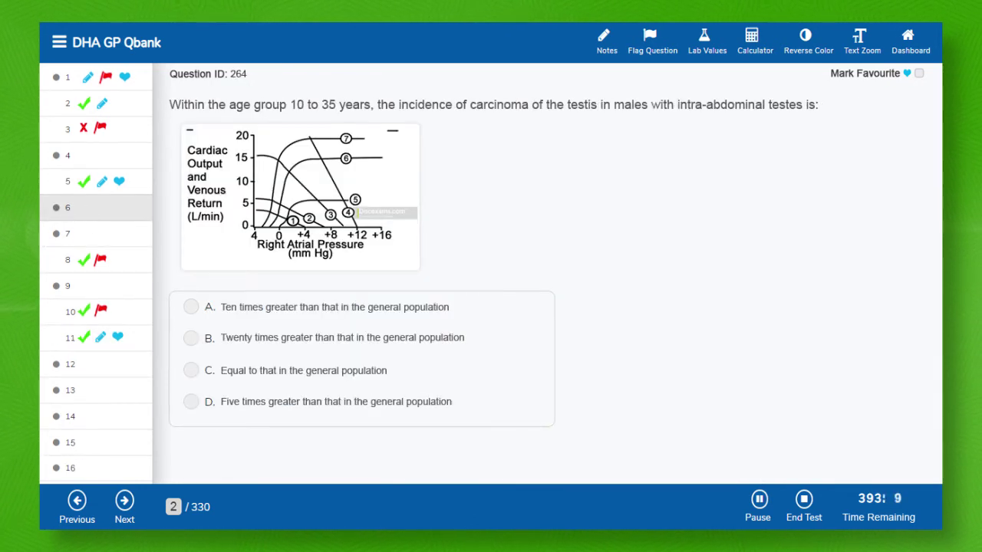
Step: Enlarge the cardiac output graph, then open and dismiss the Report / Feedback form
{"action": "left_click", "coordinate": [387, 214]}
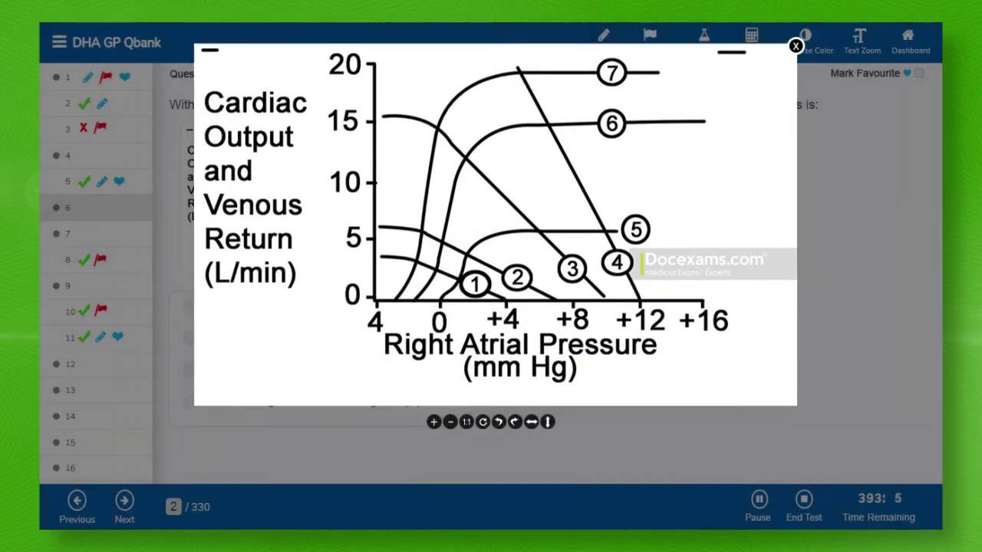
{"action": "key", "text": "Escape"}
{"action": "left_click", "coordinate": [96, 336]}
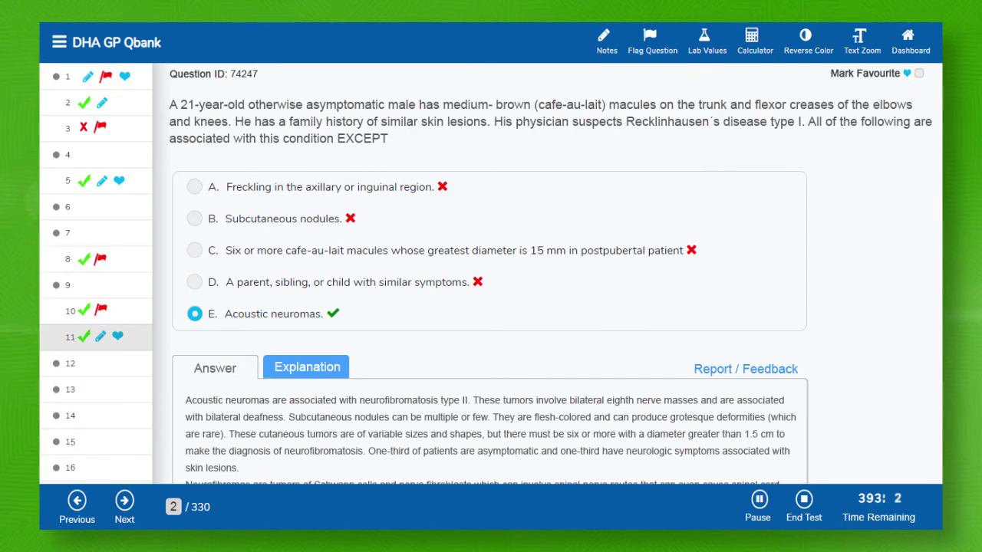
{"action": "left_click", "coordinate": [715, 371]}
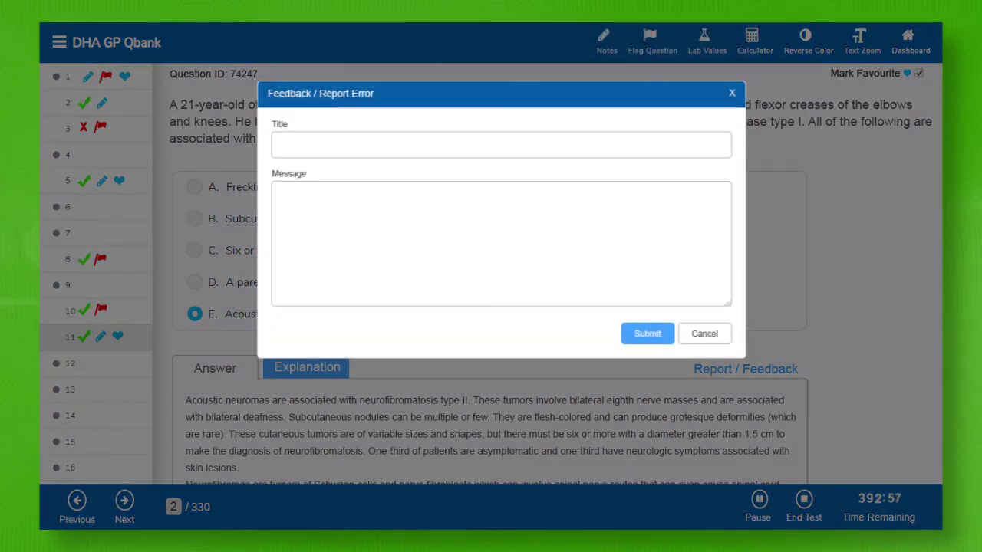
{"action": "key", "text": "Escape"}
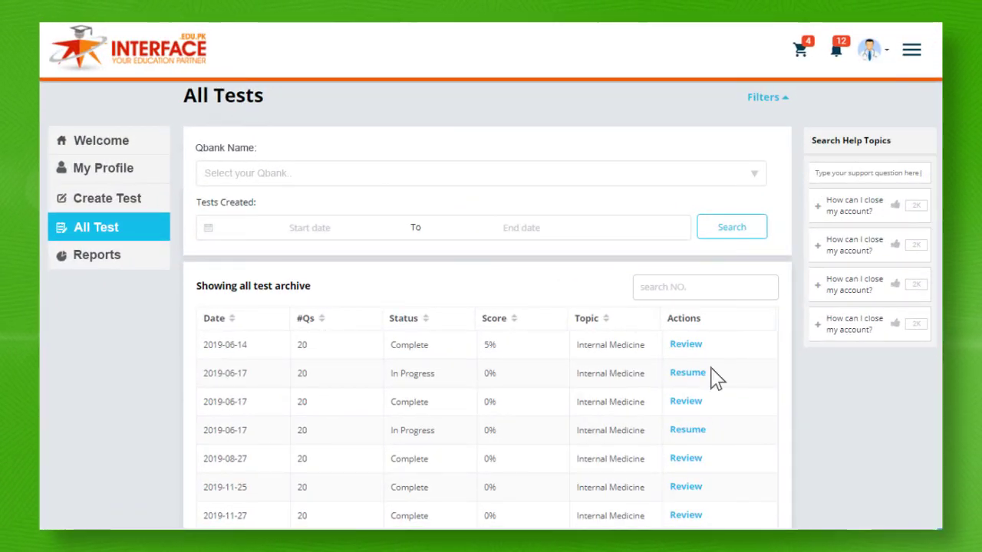
{"action": "left_click", "coordinate": [748, 188]}
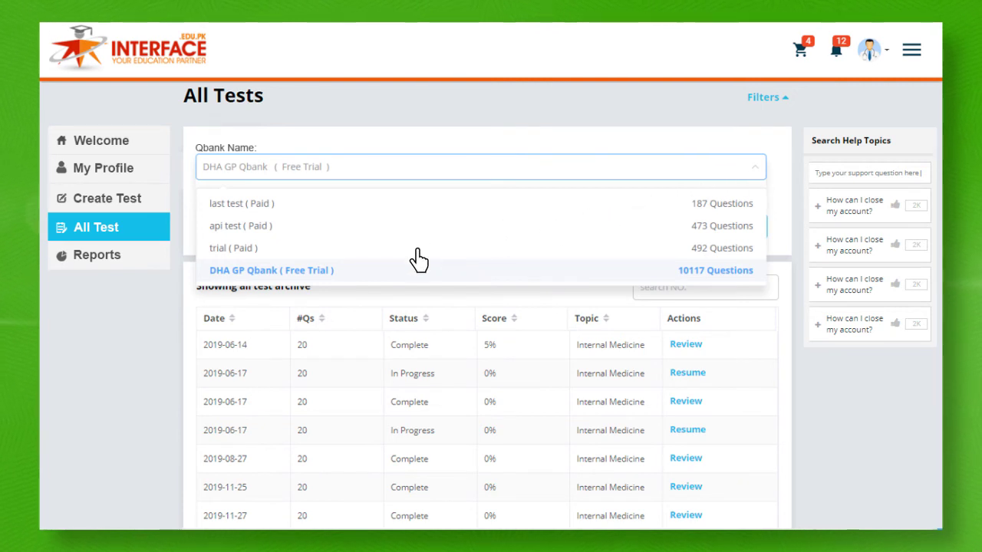
{"action": "left_click", "coordinate": [319, 272]}
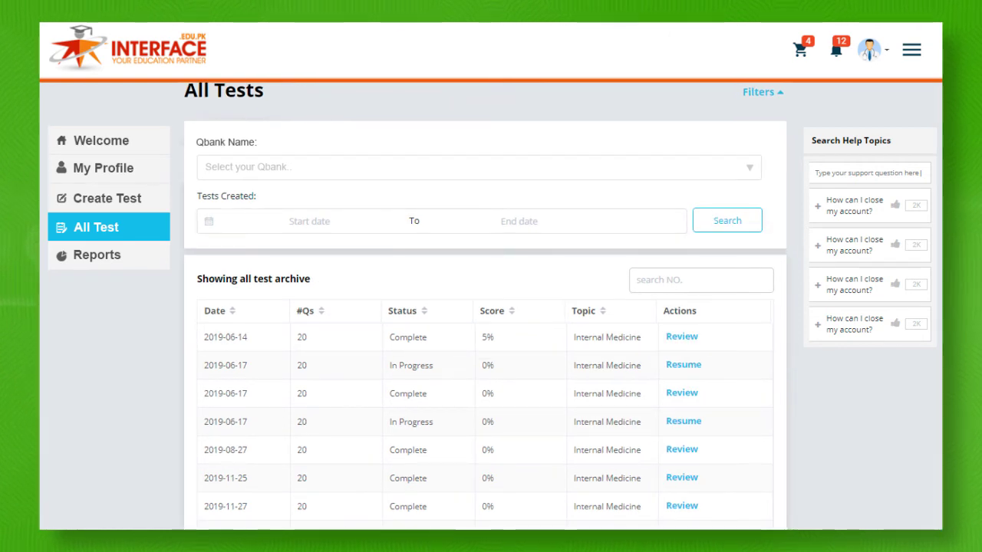
{"action": "scroll", "coordinate": [485, 307], "scroll_direction": "down", "scroll_amount": 3}
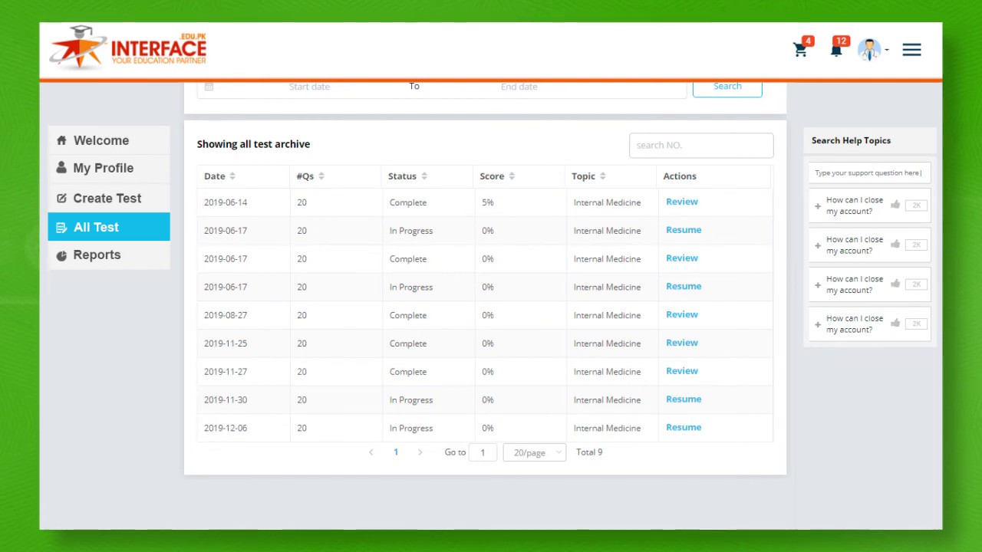
Step: Open the Performance Analysis Report and view its Topic Wise, then Sub Topic Wise summaries
{"action": "left_click", "coordinate": [94, 256]}
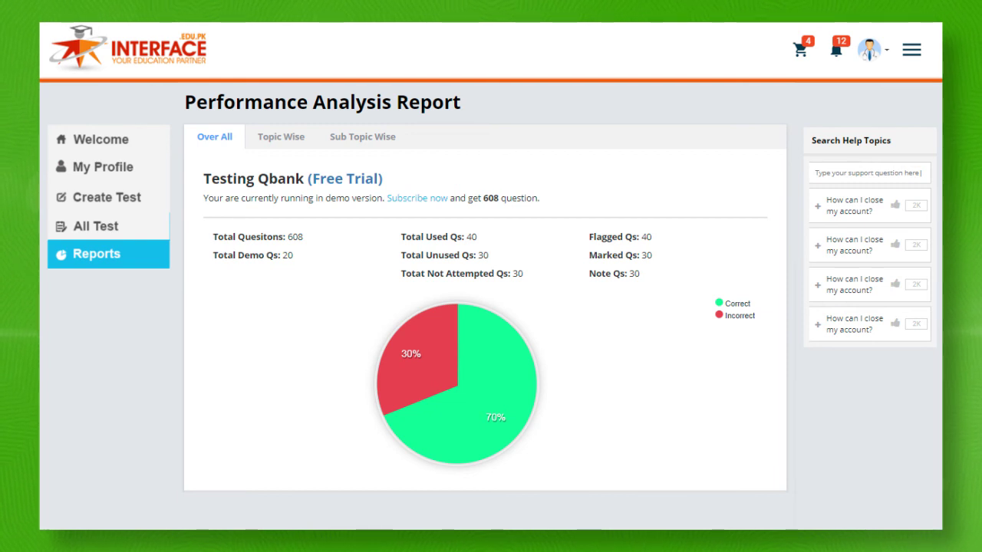
{"action": "left_click", "coordinate": [279, 135]}
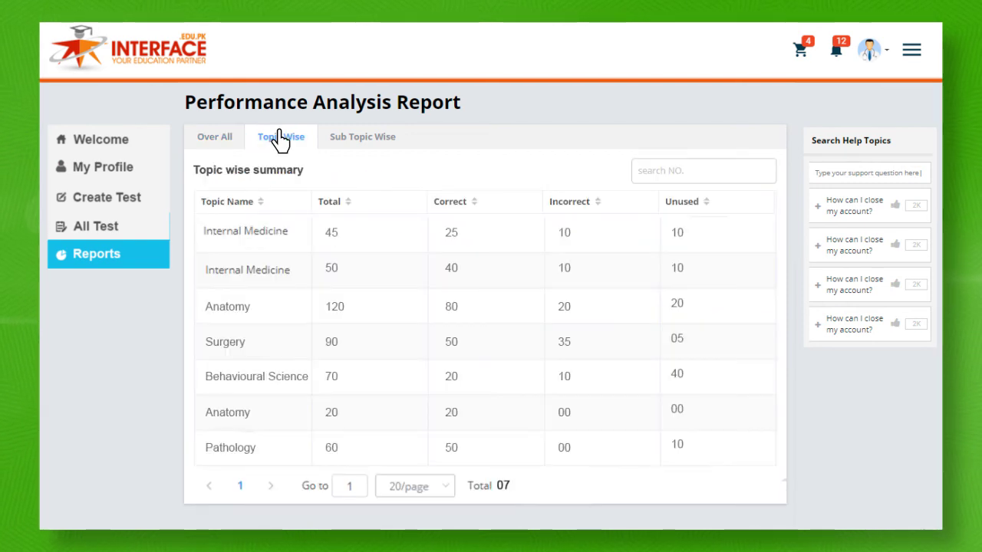
{"action": "left_click", "coordinate": [371, 137]}
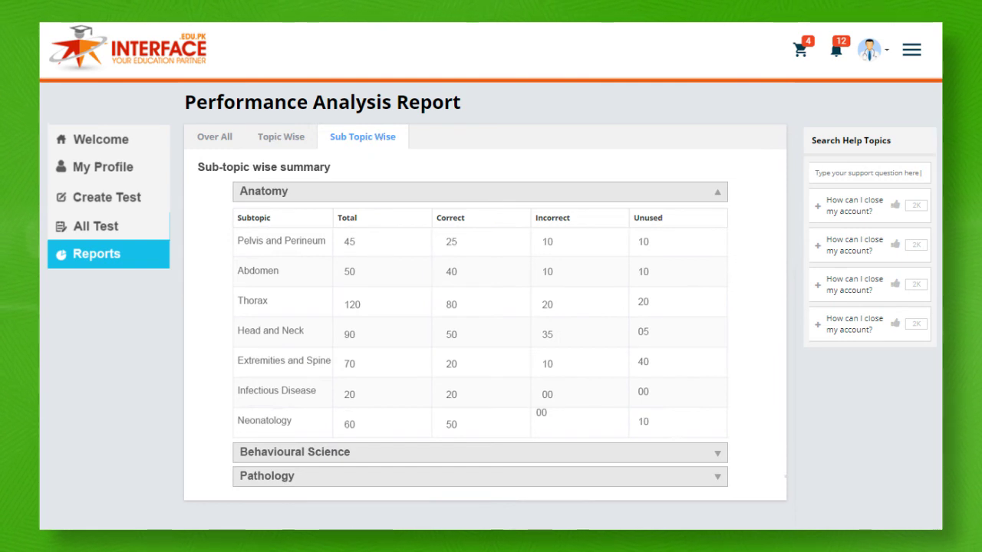